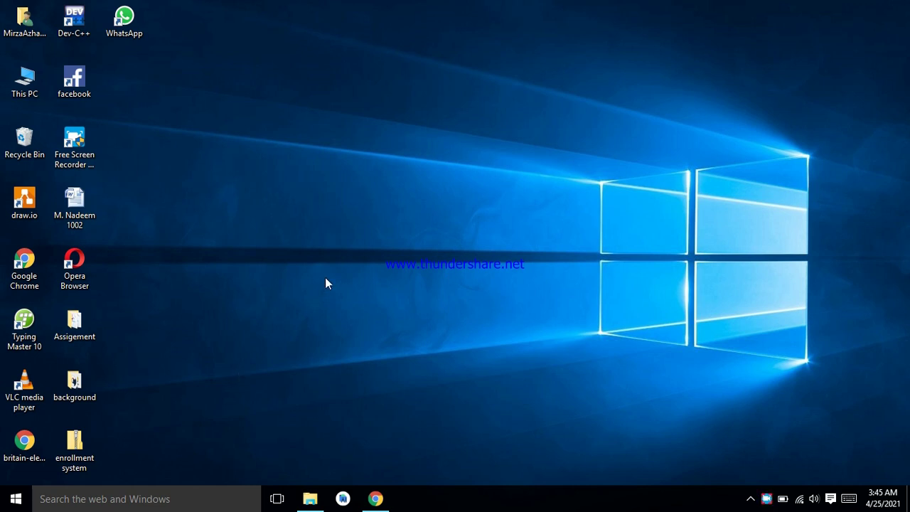
# Step: Search Google for "xampp download" in a new Chrome tab
pyautogui.click(375, 500)
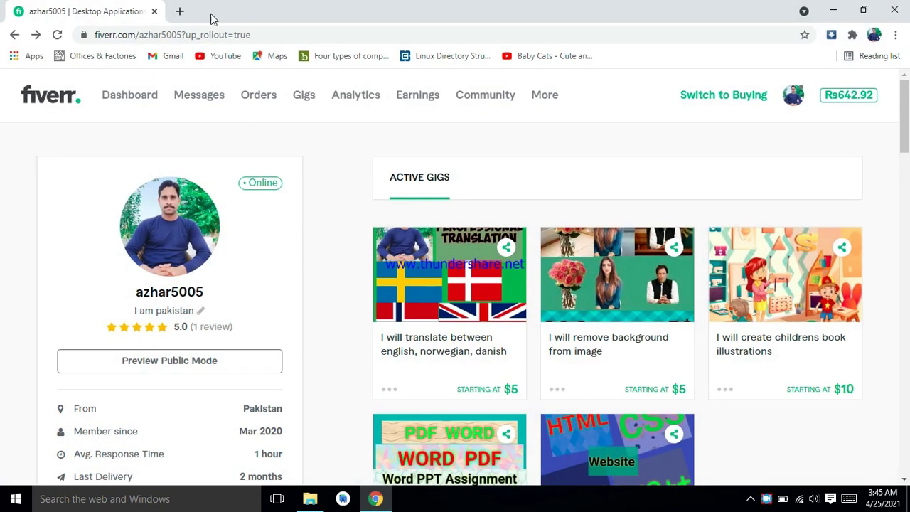
pyautogui.click(177, 10)
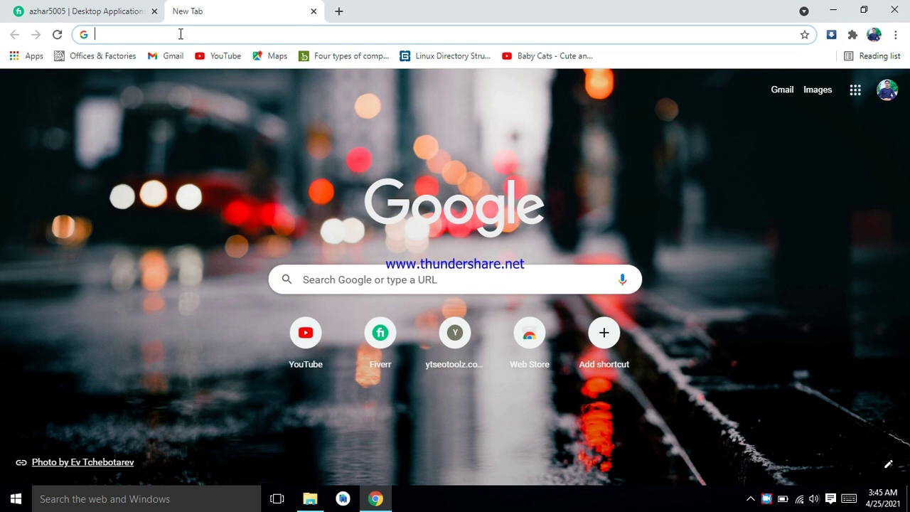
pyautogui.write('xam')
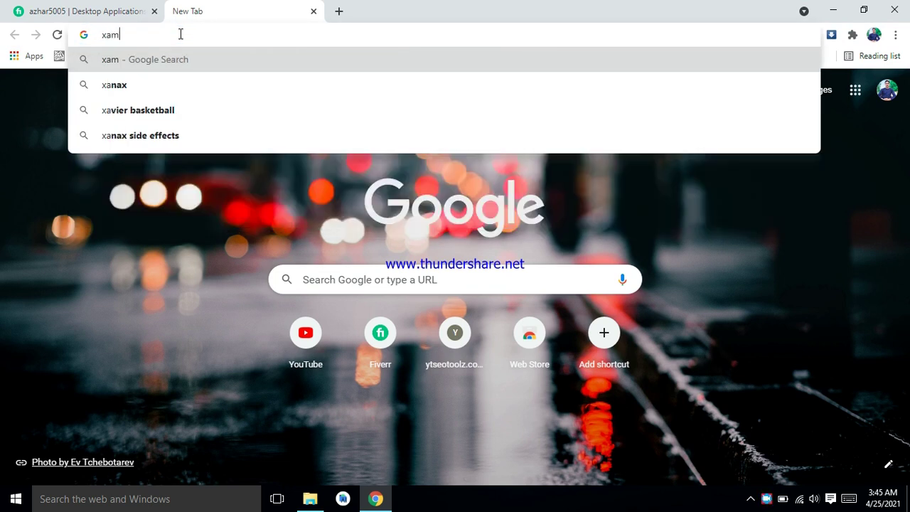
pyautogui.write('pp')
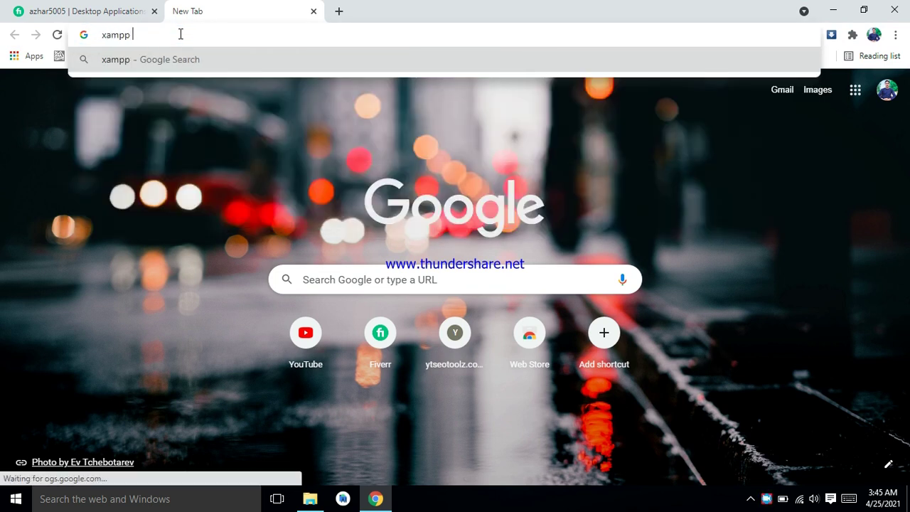
pyautogui.write(' down')
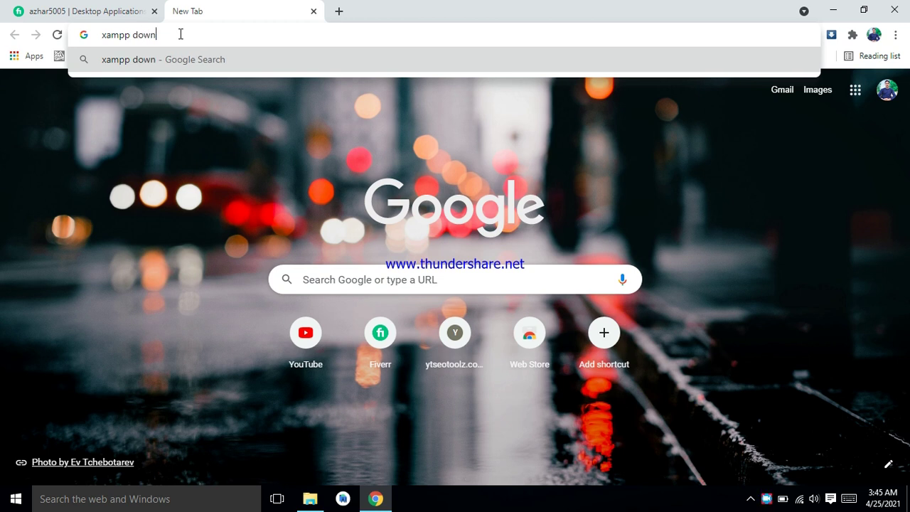
pyautogui.write('load')
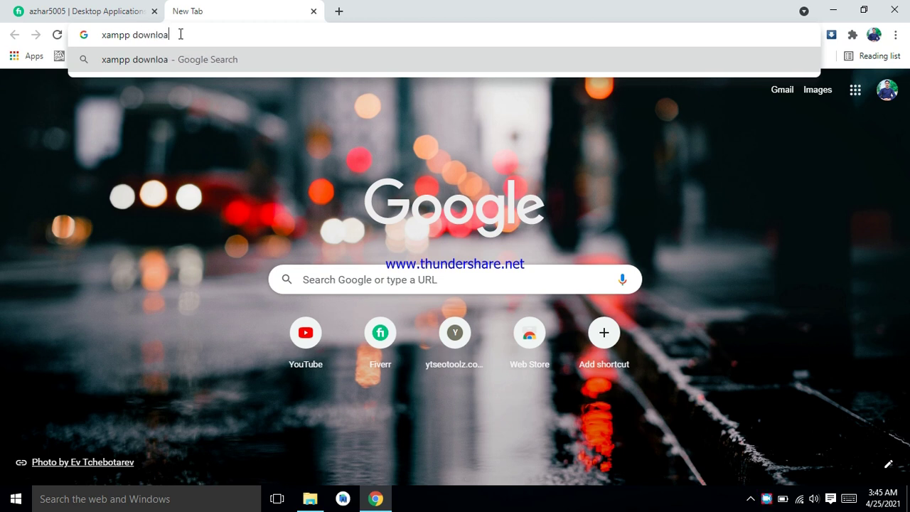
pyautogui.press('Return')
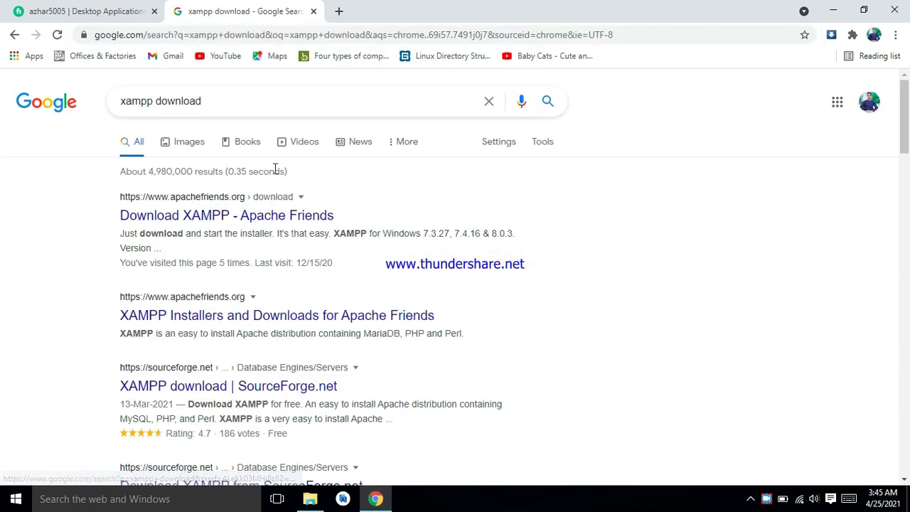
# Step: Open the Apache Friends "XAMPP Installers and Downloads" result and look over the available installers
pyautogui.click(264, 321)
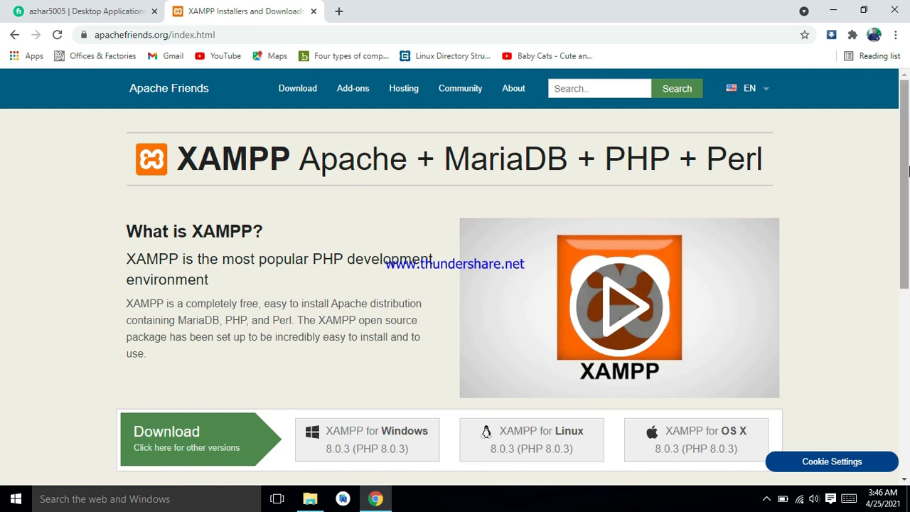
pyautogui.scroll(-2, 906, 231)
pyautogui.moveTo(906, 231); pyautogui.dragTo(907, 164)
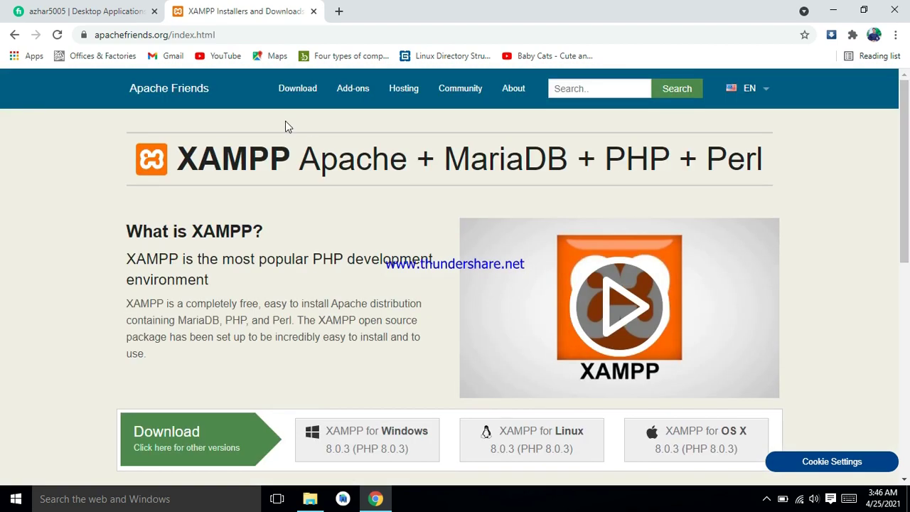
# Step: Switch to File Explorer and open the Computer Software folder on the Local (H:) drive
pyautogui.click(316, 500)
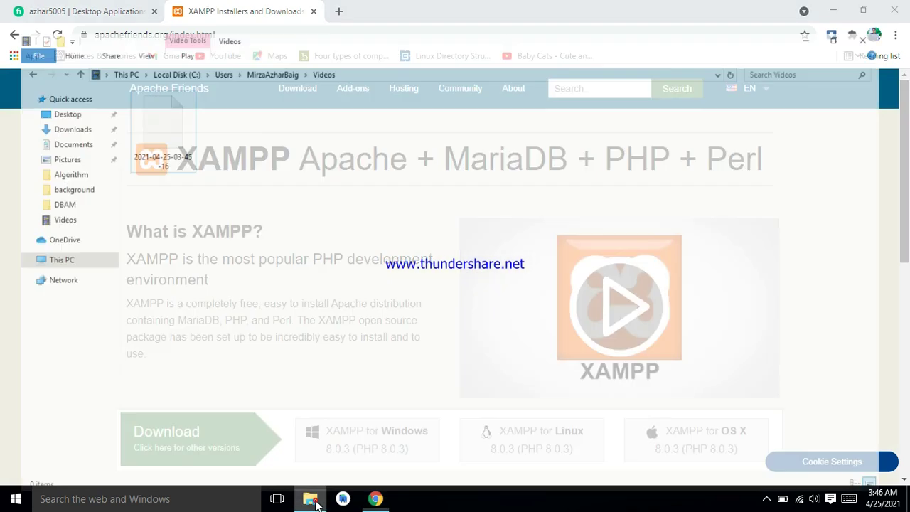
pyautogui.click(57, 241)
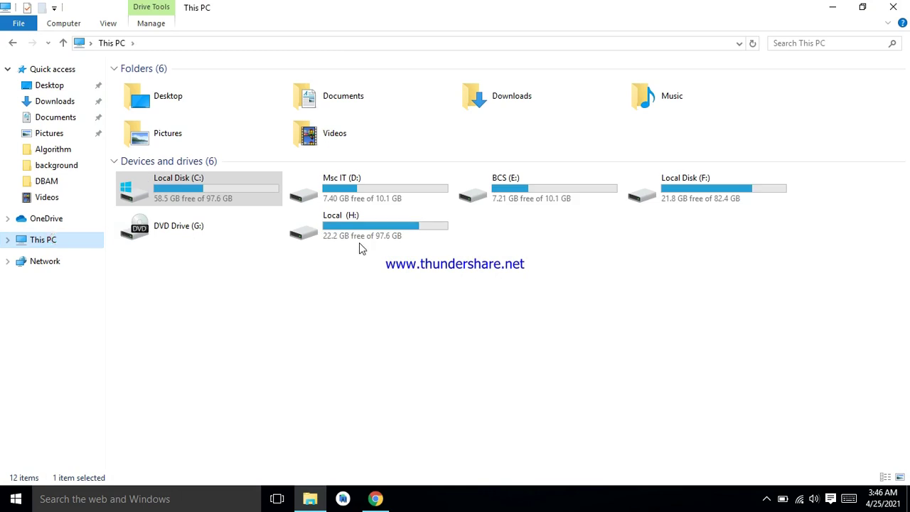
pyautogui.doubleClick(350, 217)
pyautogui.click(196, 91)
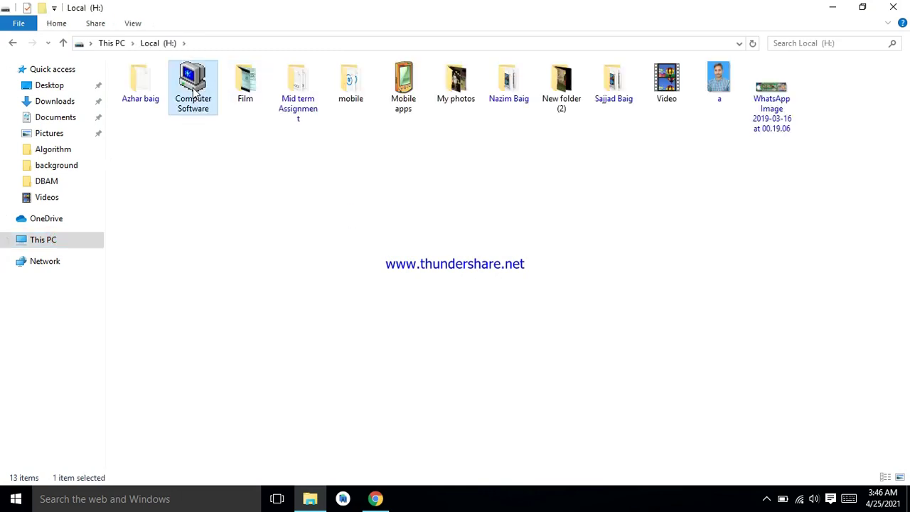
pyautogui.doubleClick(194, 88)
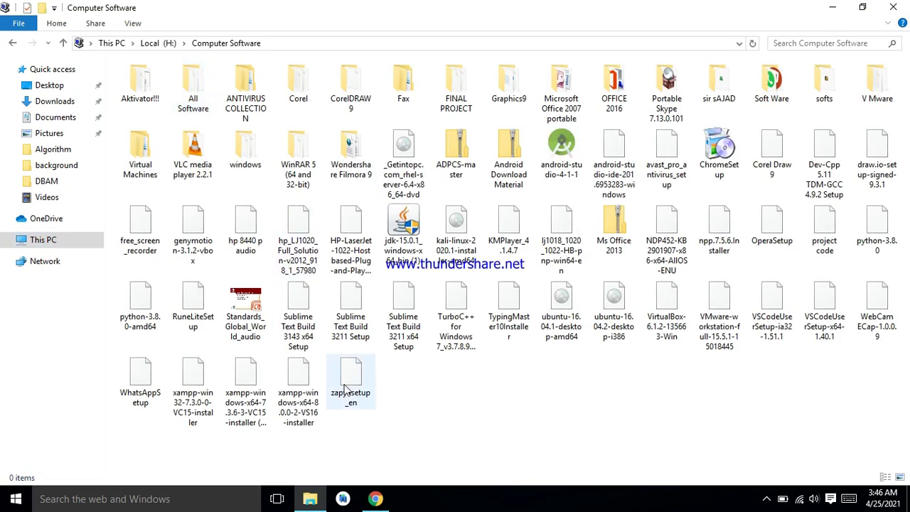
# Step: Refresh the folder, run xampp-windows-x64-8.0.0-2-VS16-installer and acknowledge its User Account Control warning
pyautogui.rightClick(473, 203)
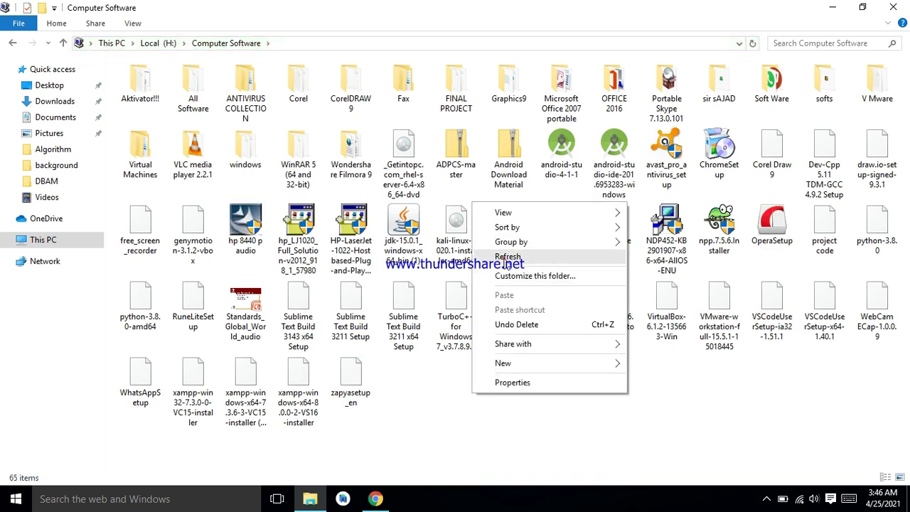
pyautogui.click(508, 258)
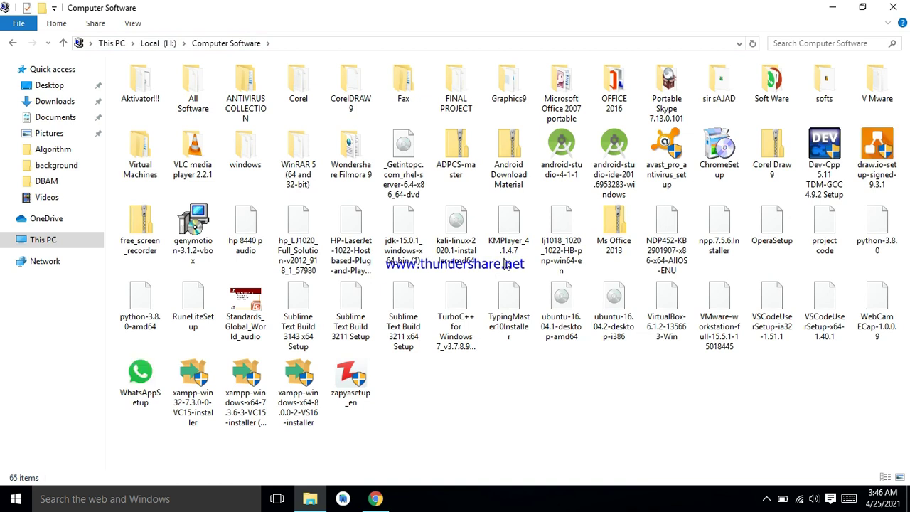
pyautogui.click(307, 399)
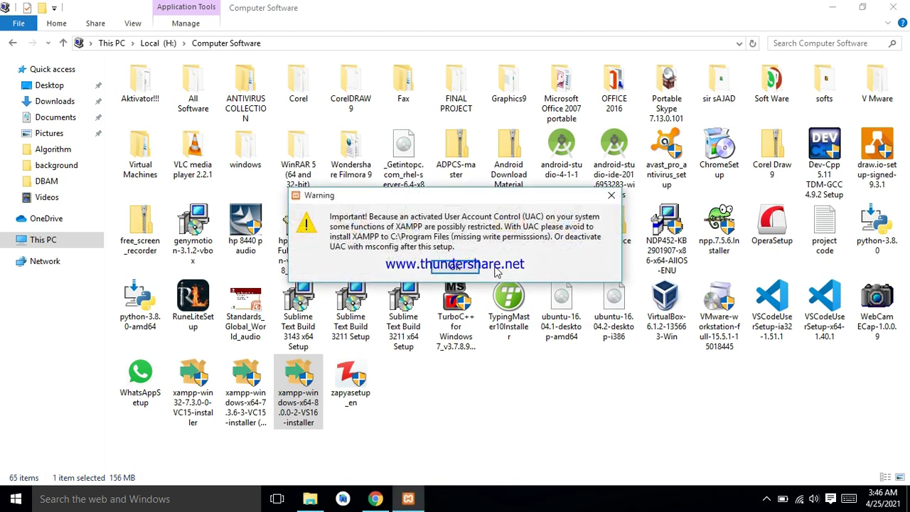
pyautogui.click(457, 270)
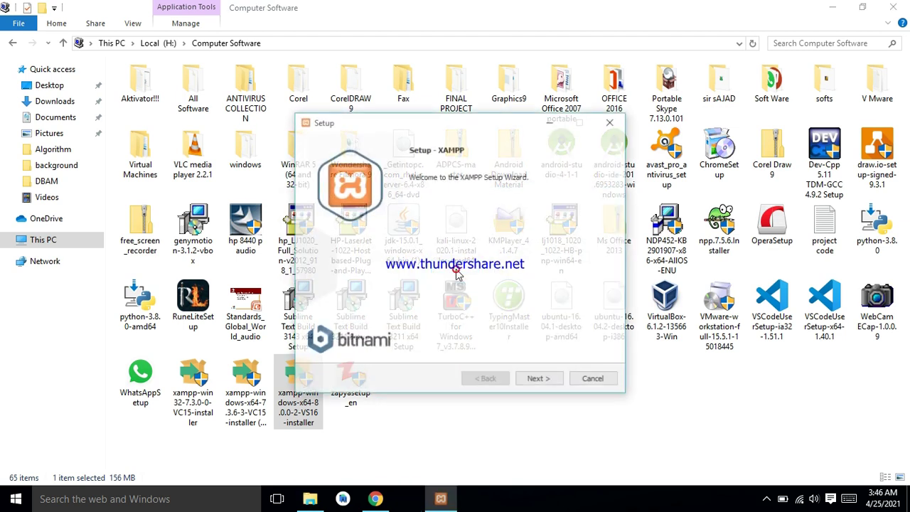
# Step: Keep all XAMPP components selected in the setup wizard and accept C:\xampp as the installation folder
pyautogui.click(538, 380)
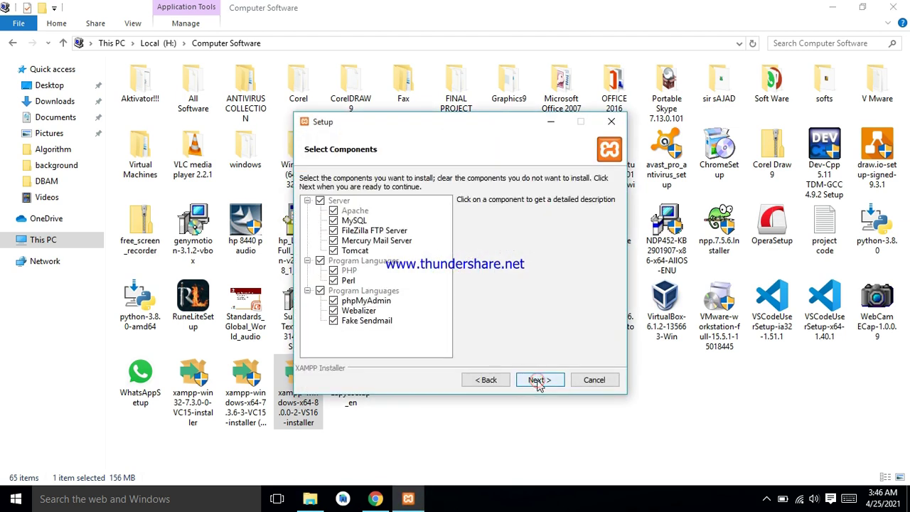
pyautogui.click(538, 380)
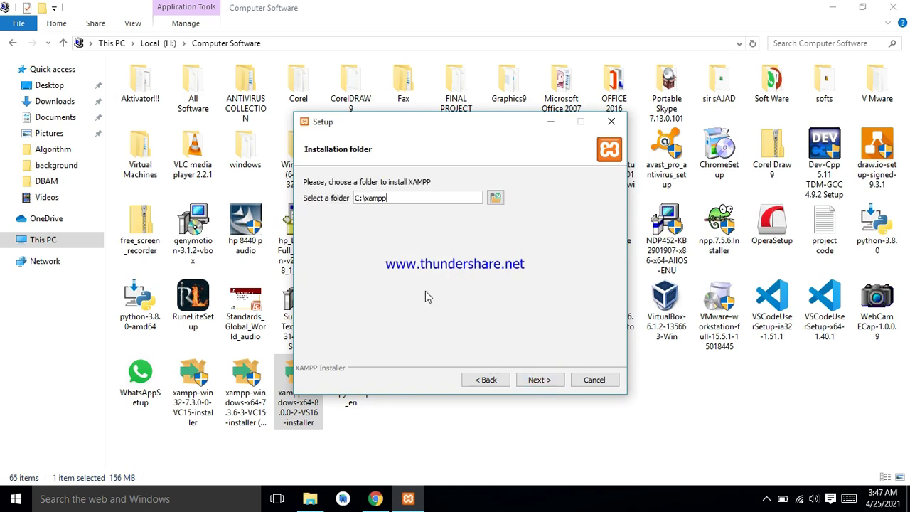
pyautogui.click(474, 381)
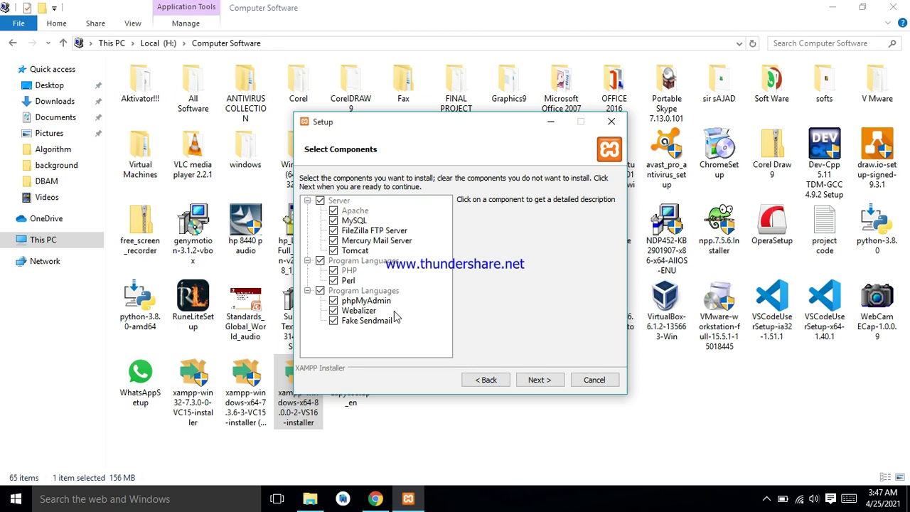
pyautogui.click(537, 381)
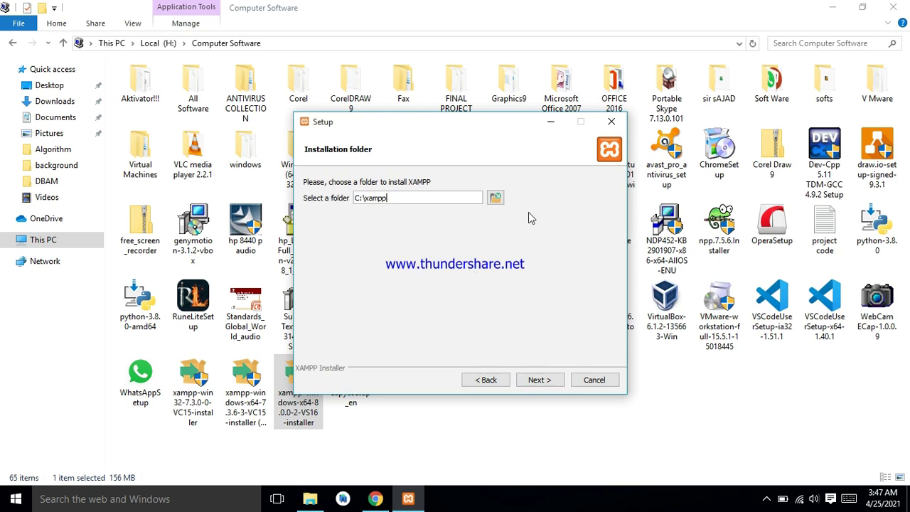
pyautogui.click(539, 380)
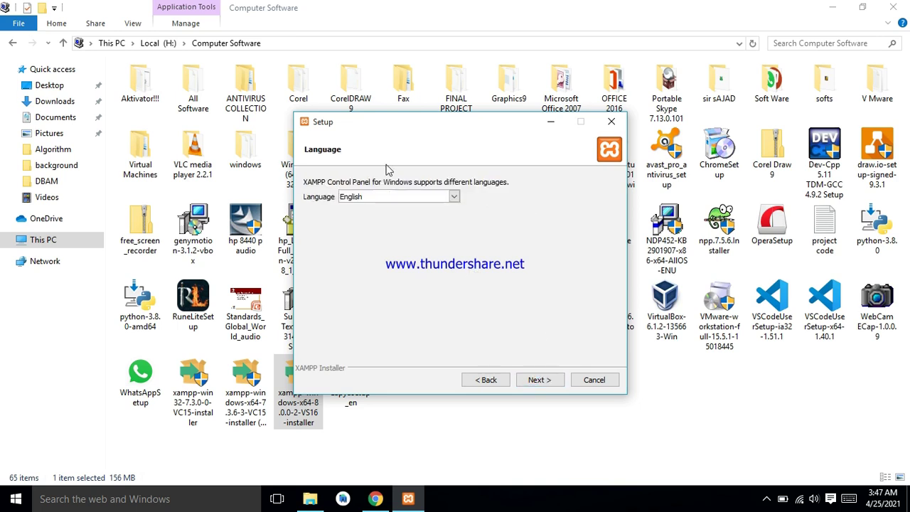
# Step: Choose English as the XAMPP Control Panel language, keep the Bitnami option checked and start the installation
pyautogui.click(454, 199)
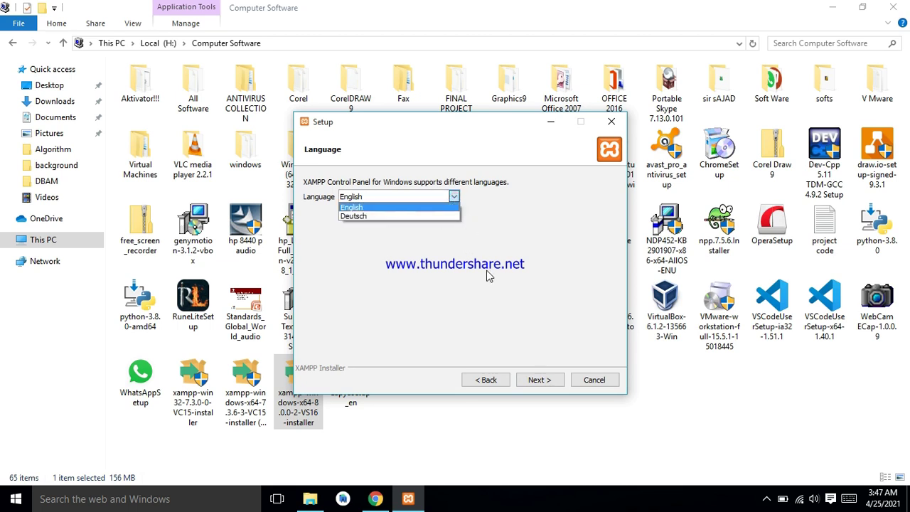
pyautogui.click(362, 203)
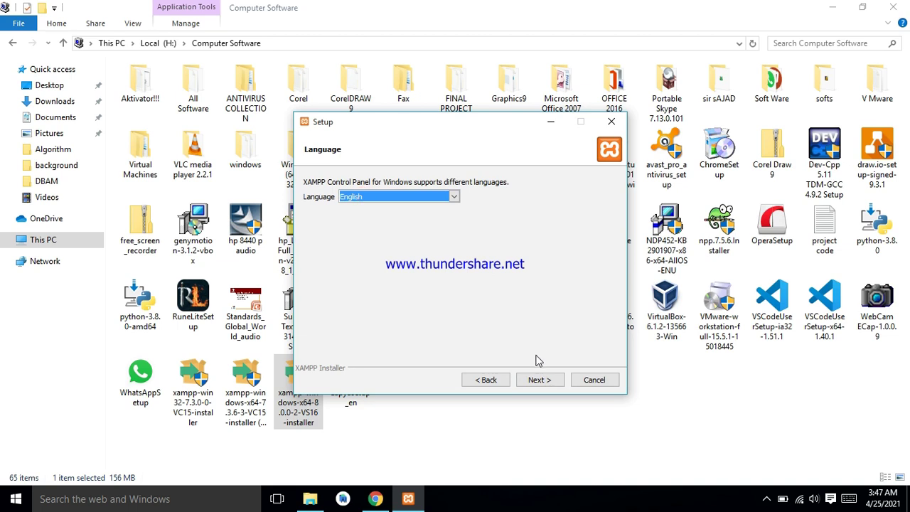
pyautogui.click(539, 380)
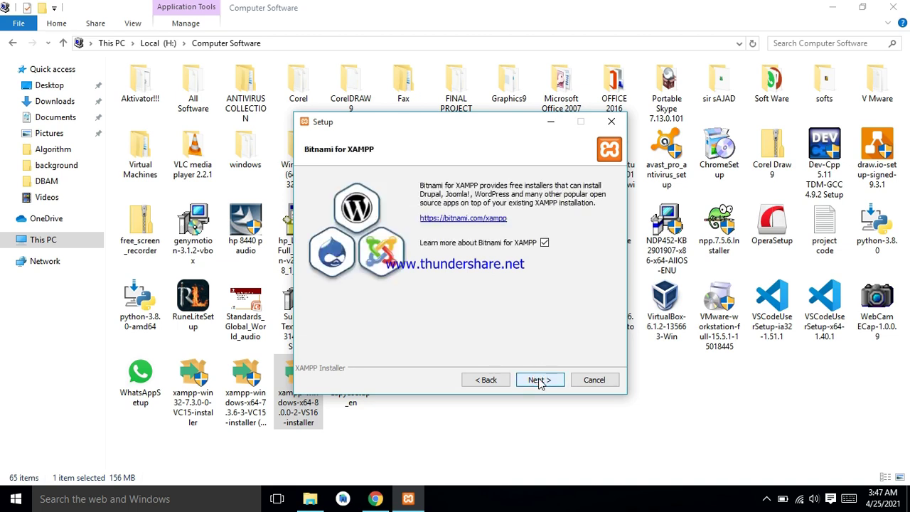
pyautogui.click(539, 381)
pyautogui.click(539, 380)
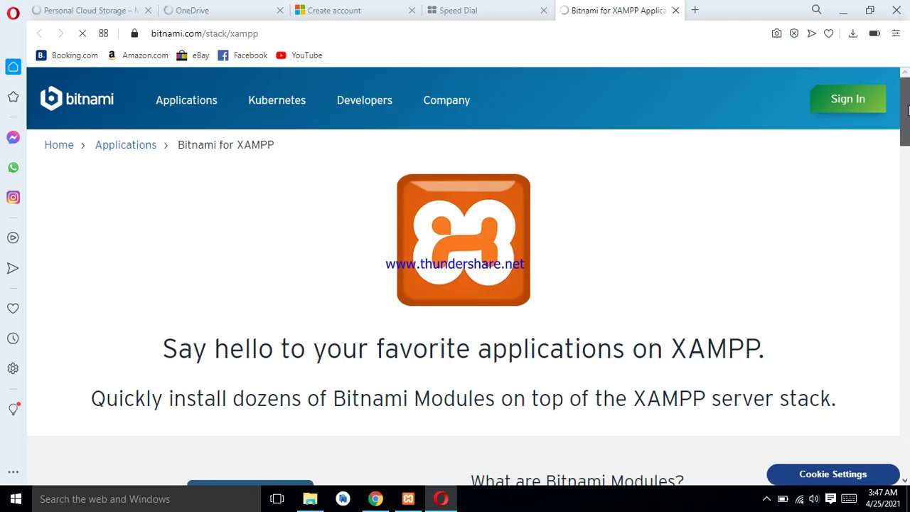
# Step: Look over the Bitnami for XAMPP web page and close the Opera browser with all its tabs
pyautogui.scroll(-4, 908, 221)
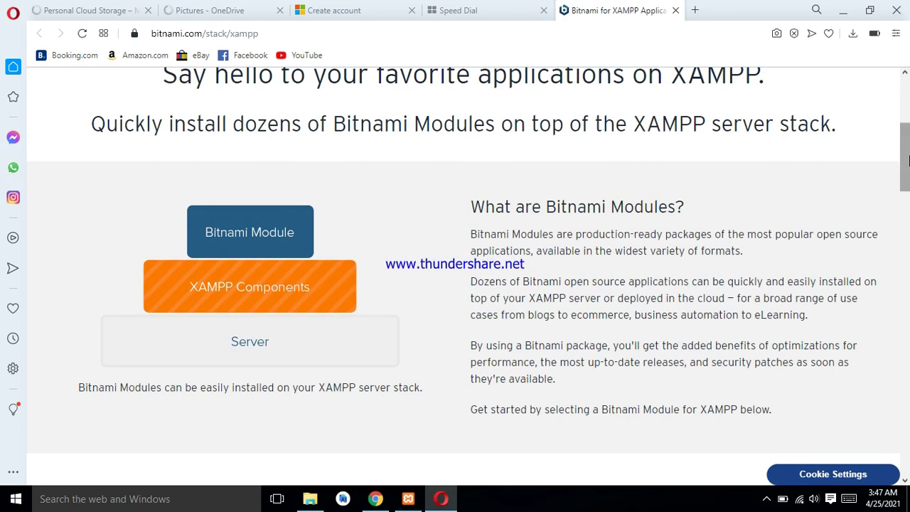
pyautogui.click(469, 9)
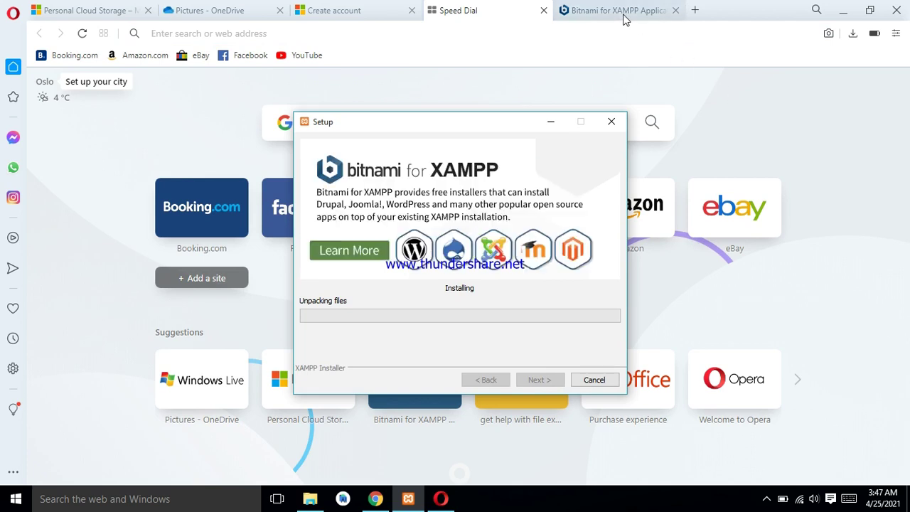
pyautogui.click(895, 11)
pyautogui.click(540, 279)
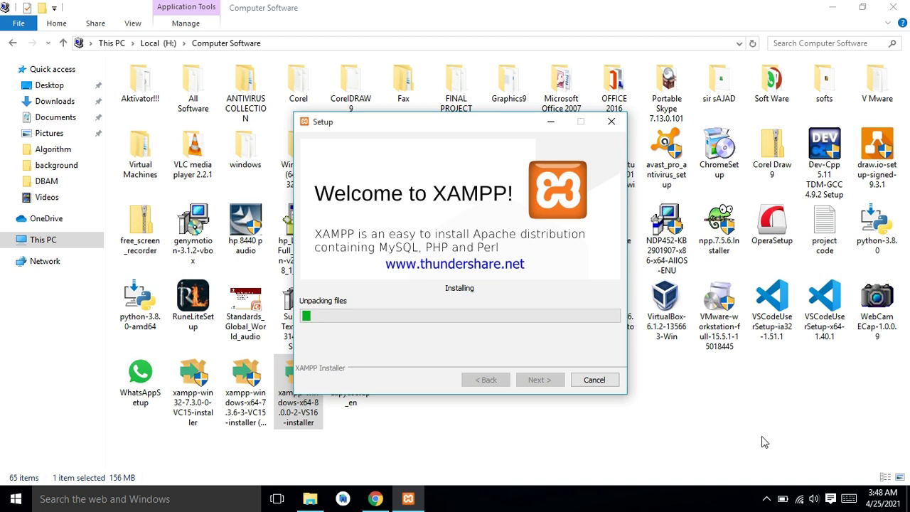
pyautogui.click(766, 499)
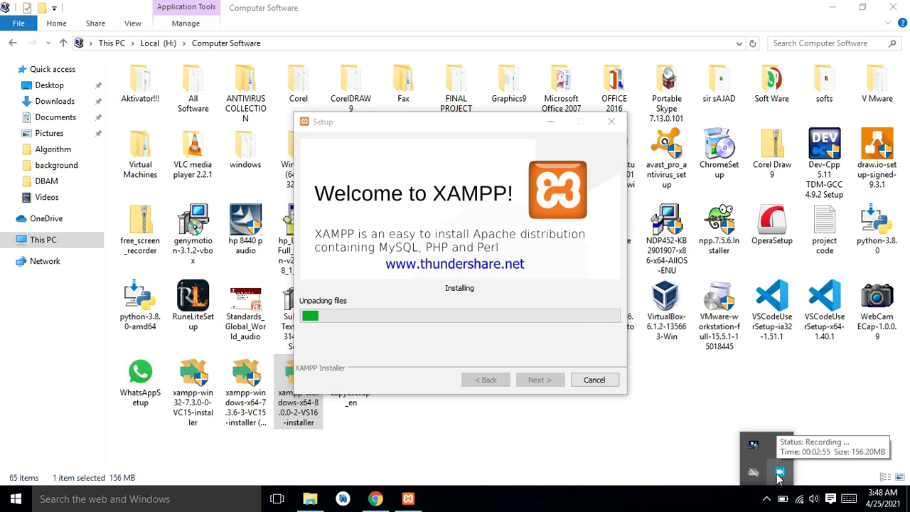
pyautogui.rightClick(778, 478)
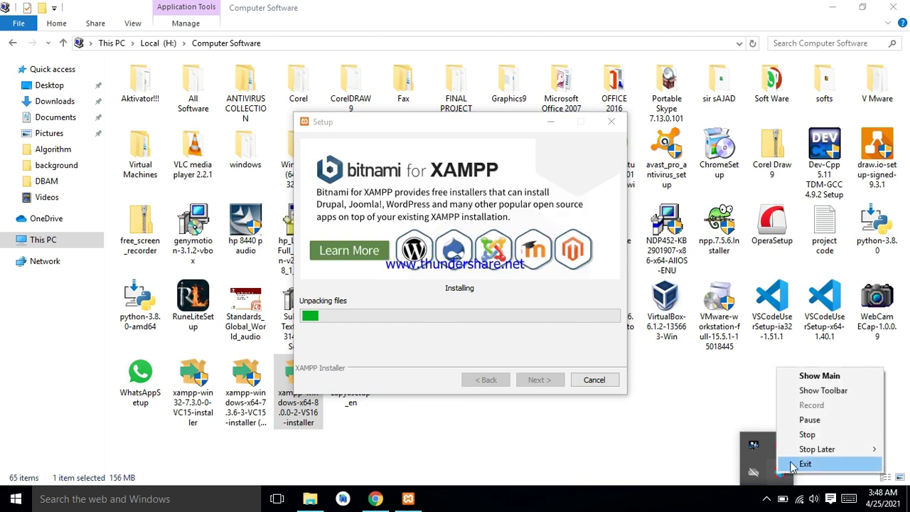
pyautogui.click(810, 421)
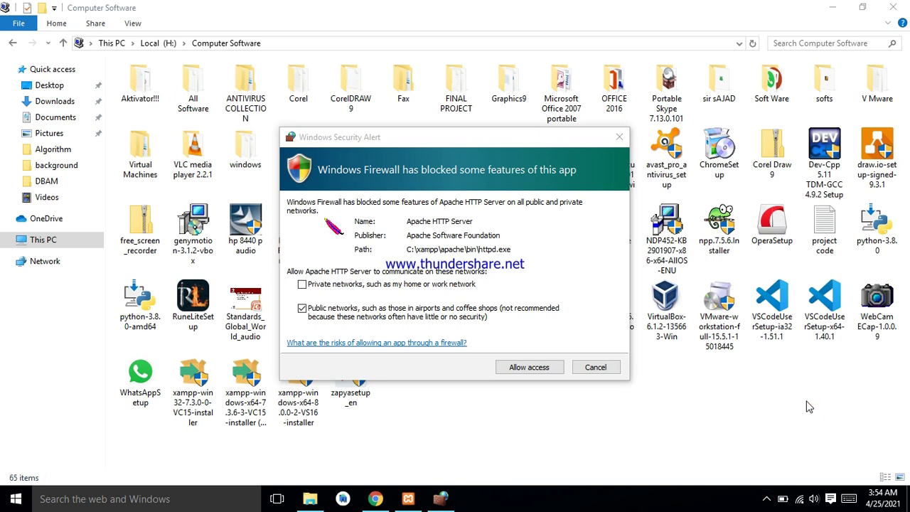
# Step: Allow Apache HTTP Server through Windows Firewall on public networks and minimize the Computer Software folder window
pyautogui.click(534, 368)
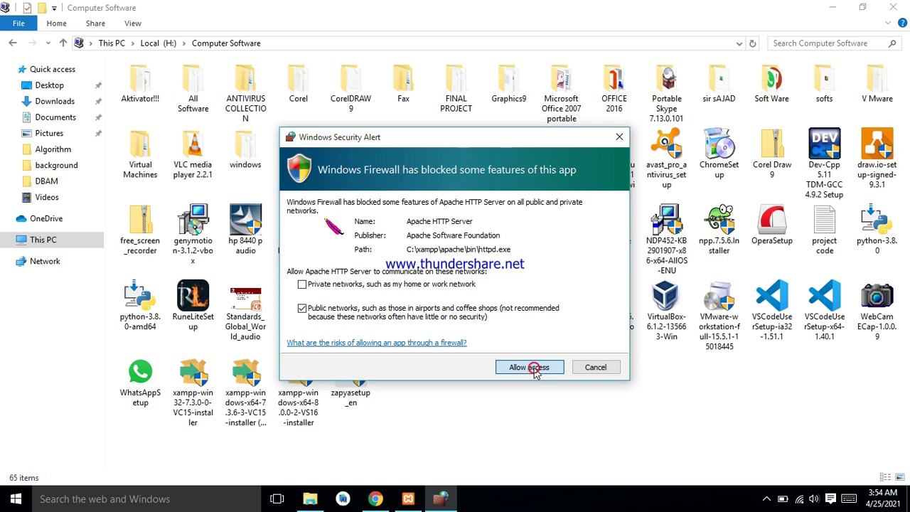
pyautogui.click(534, 368)
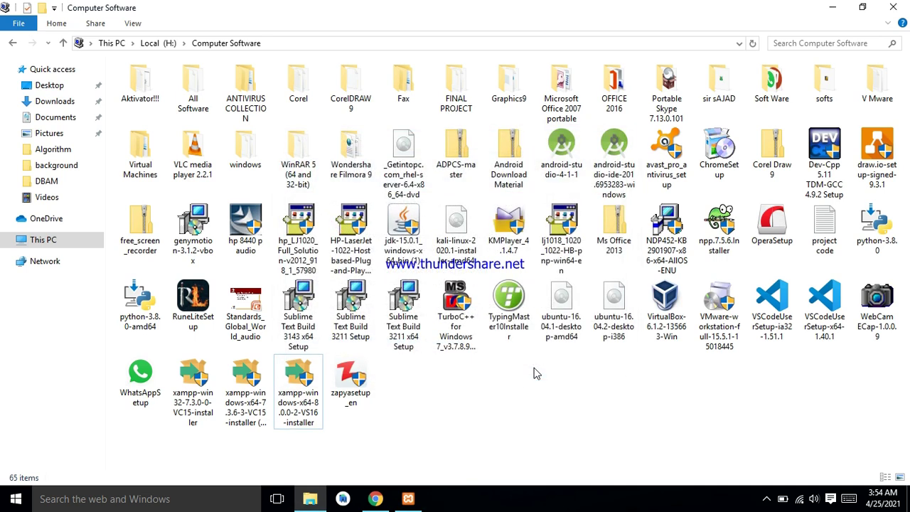
pyautogui.click(832, 7)
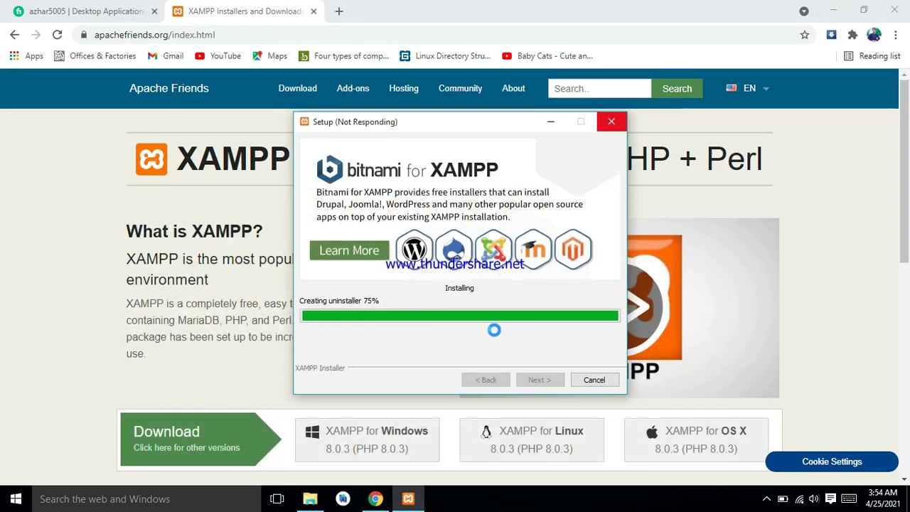
# Step: Minimize the browser and finish the XAMPP setup wizard, keeping the option to start the Control Panel checked
pyautogui.click(832, 10)
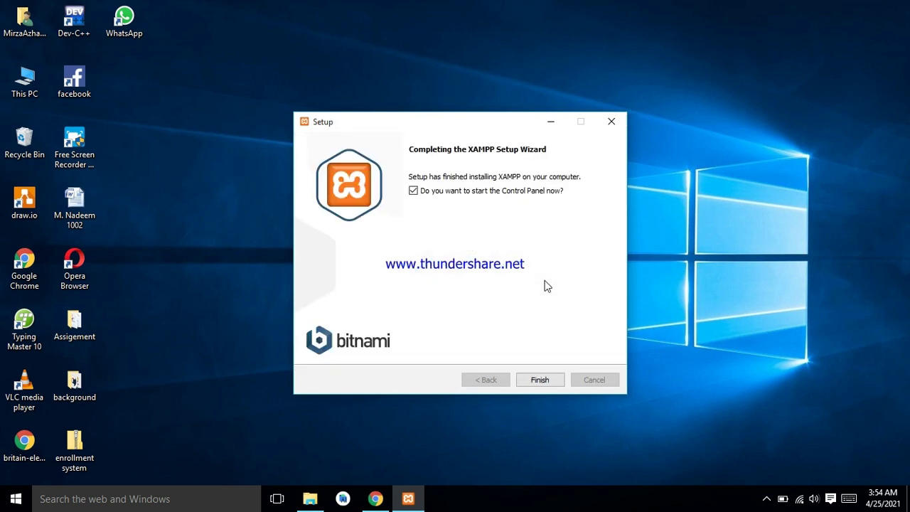
pyautogui.click(553, 378)
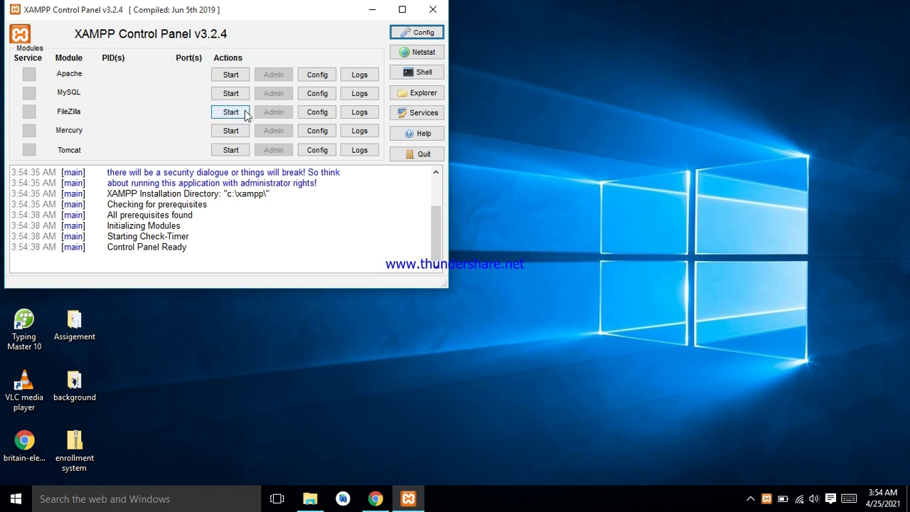
# Step: Start the Apache and MySQL modules and allow mysqld through Windows Firewall on public networks
pyautogui.click(230, 75)
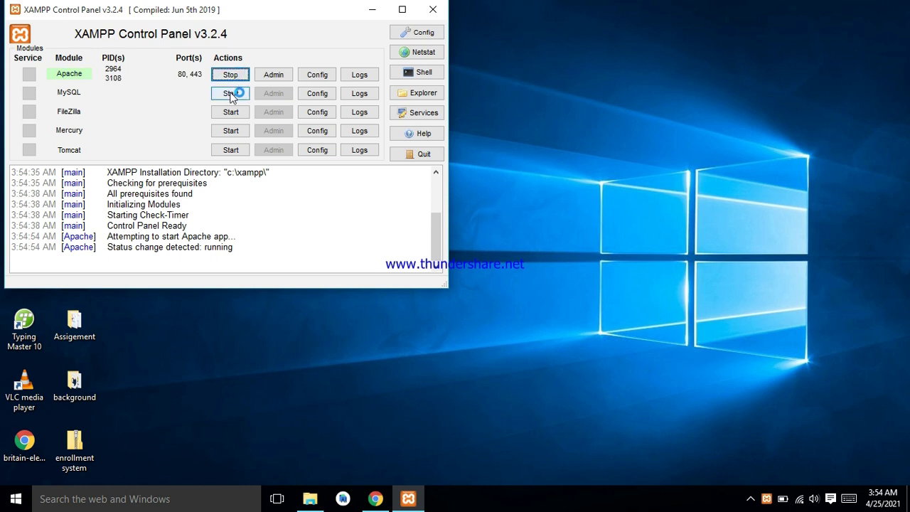
pyautogui.click(230, 95)
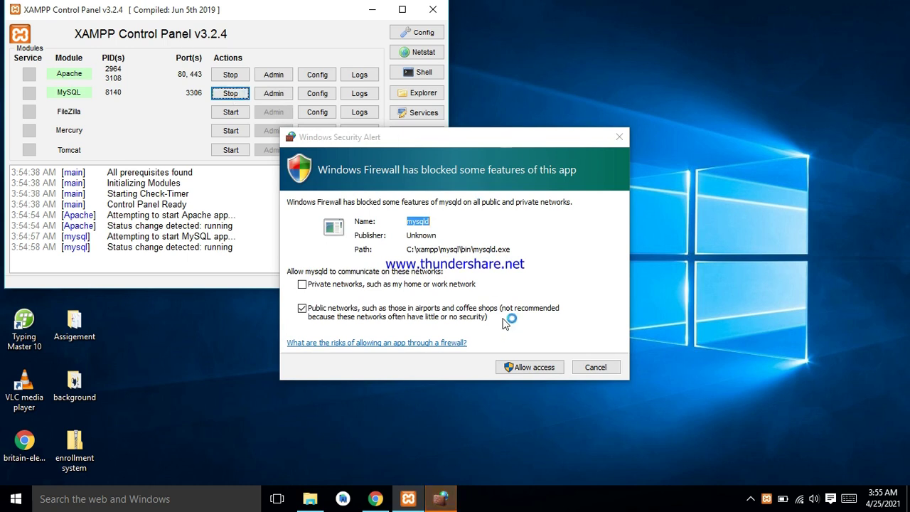
pyautogui.click(529, 366)
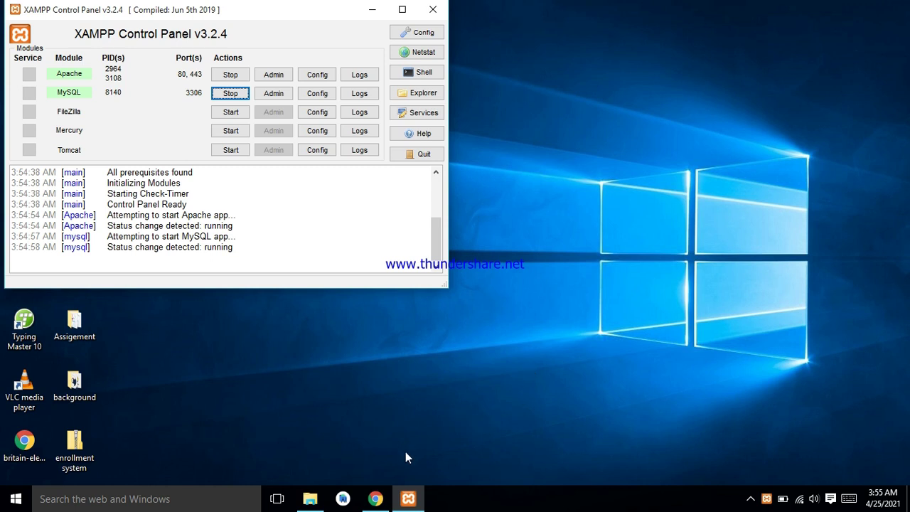
# Step: Switch to Chrome and open localhost in a new tab
pyautogui.click(375, 498)
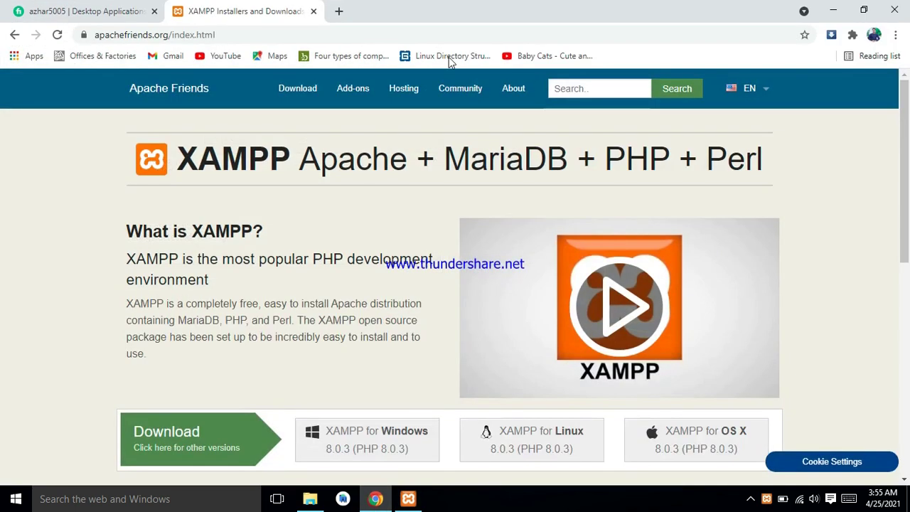
pyautogui.click(340, 12)
pyautogui.write('loca')
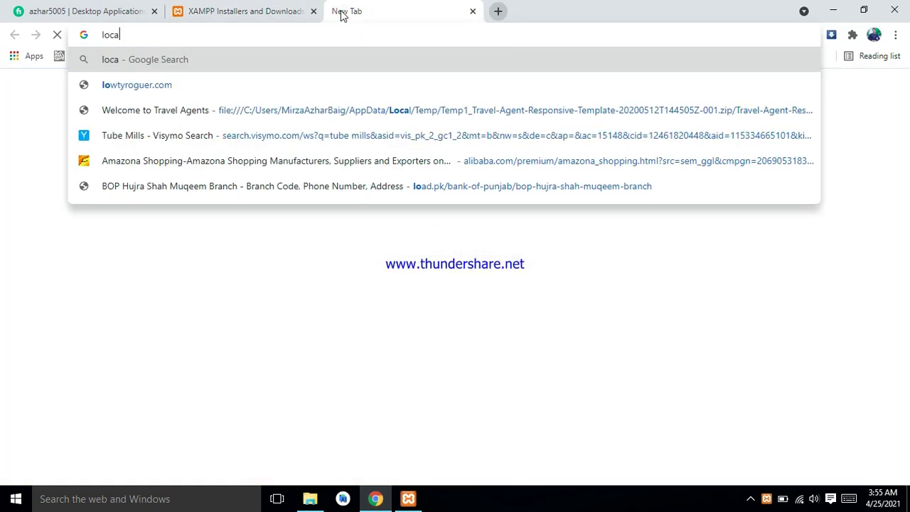
pyautogui.write('lh')
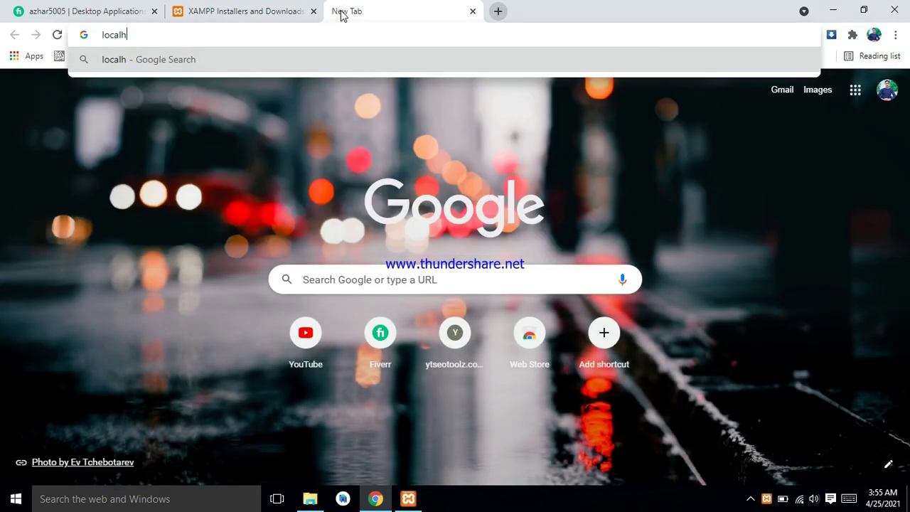
pyautogui.write('ost')
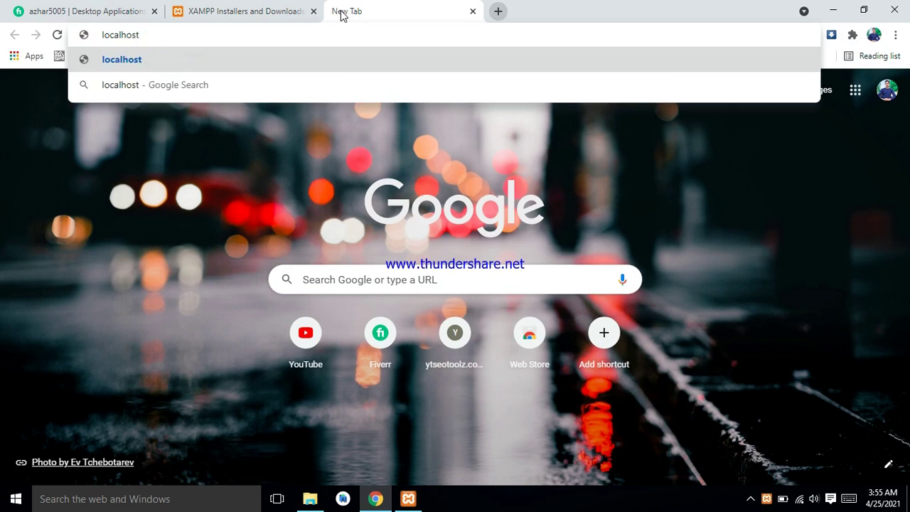
pyautogui.press('Return')
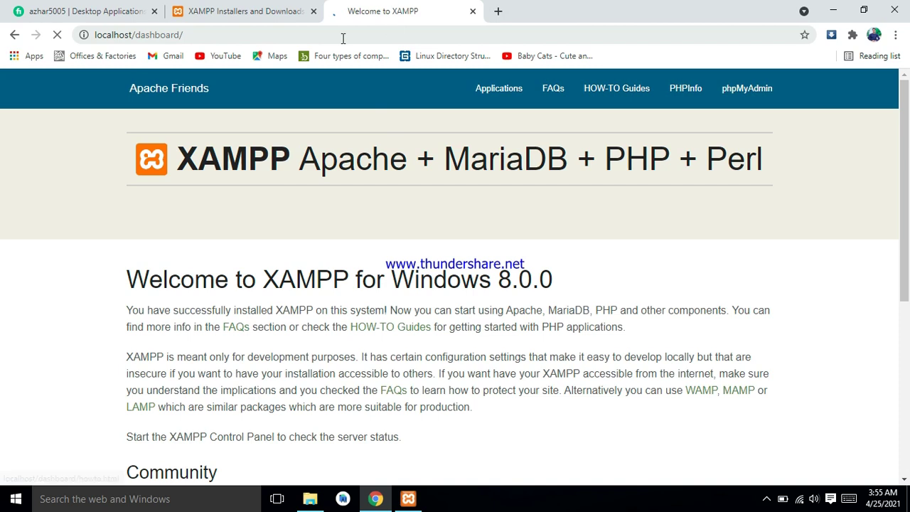
# Step: Try to load localhost/abc.php from the local server by replacing the dashboard part of the address
pyautogui.click(257, 34)
pyautogui.click(256, 34)
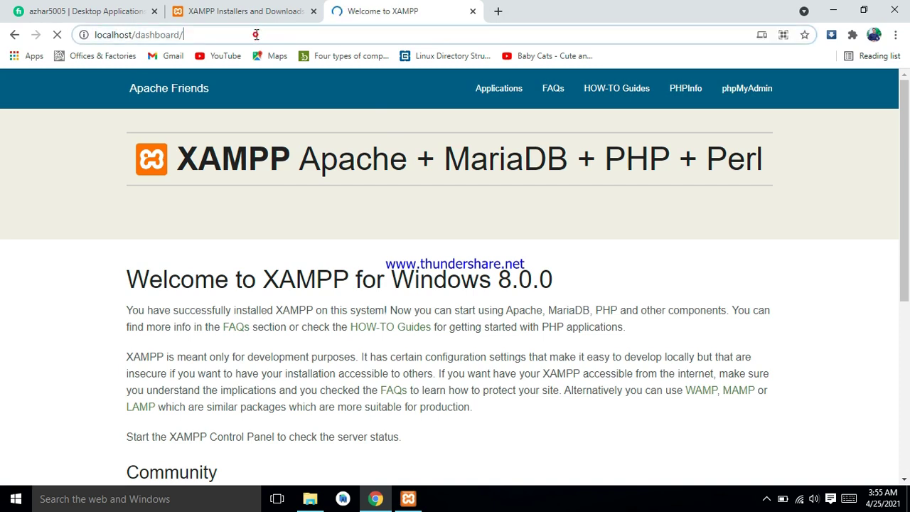
pyautogui.press('BackSpace')
pyautogui.press('BackSpace')
pyautogui.press('BackSpace')
pyautogui.press('BackSpace')
pyautogui.press('BackSpace')
pyautogui.press('BackSpace')
pyautogui.press('BackSpace')
pyautogui.press('BackSpace')
pyautogui.press('BackSpace')
pyautogui.press('BackSpace')
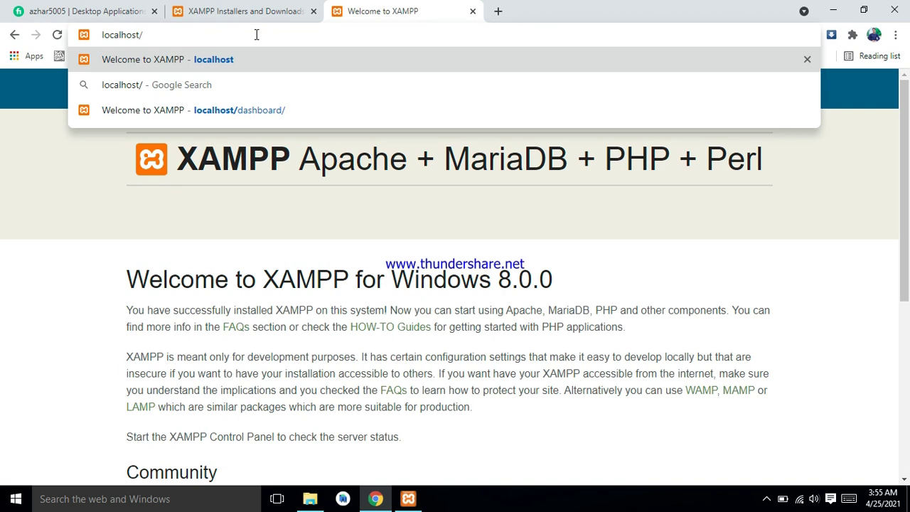
pyautogui.write('a')
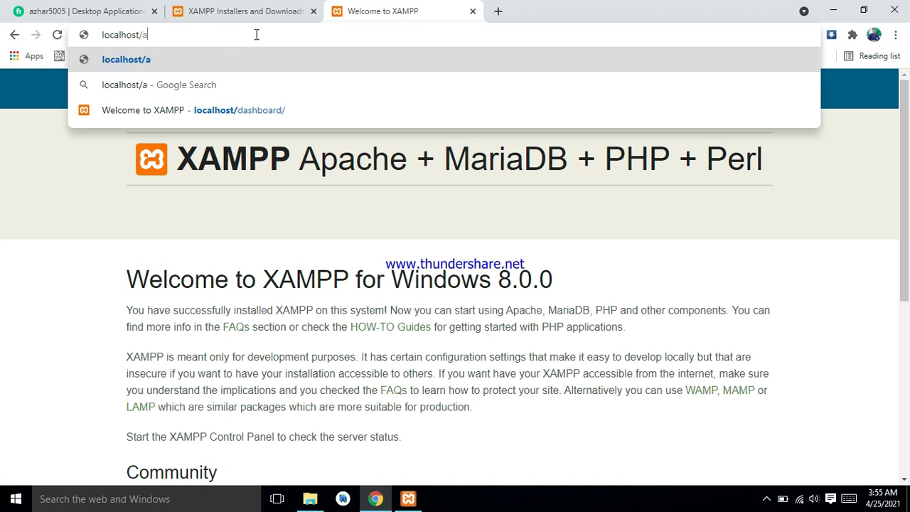
pyautogui.write('bc.php')
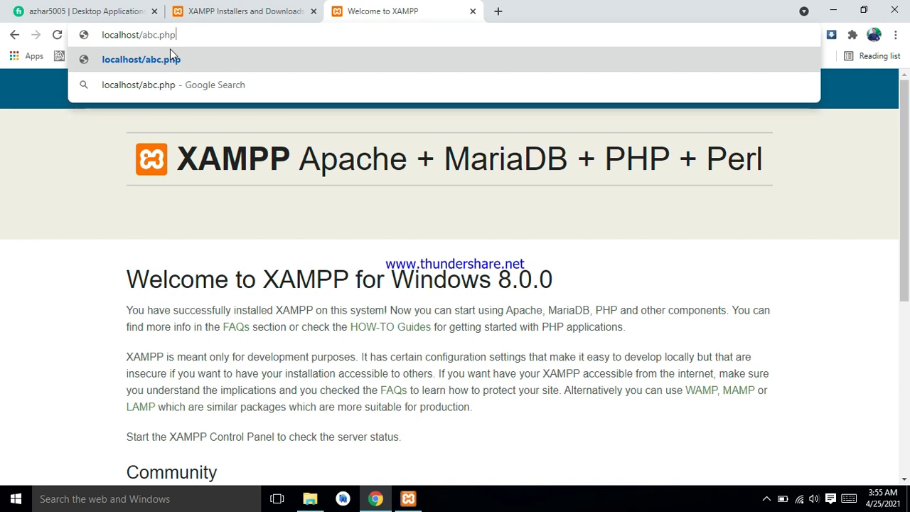
pyautogui.press('Return')
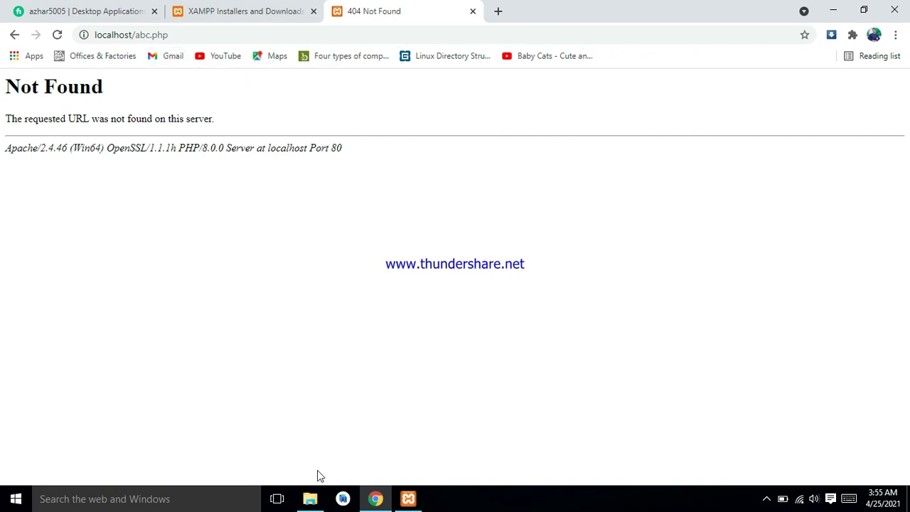
# Step: Switch to File Explorer and open the C:\xampp\htdocs folder to examine which files the local server provides
pyautogui.click(312, 497)
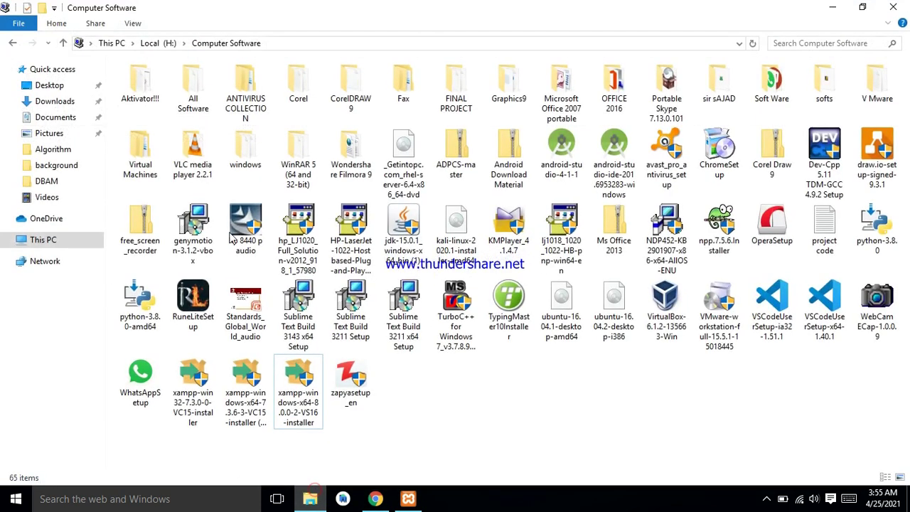
pyautogui.click(57, 240)
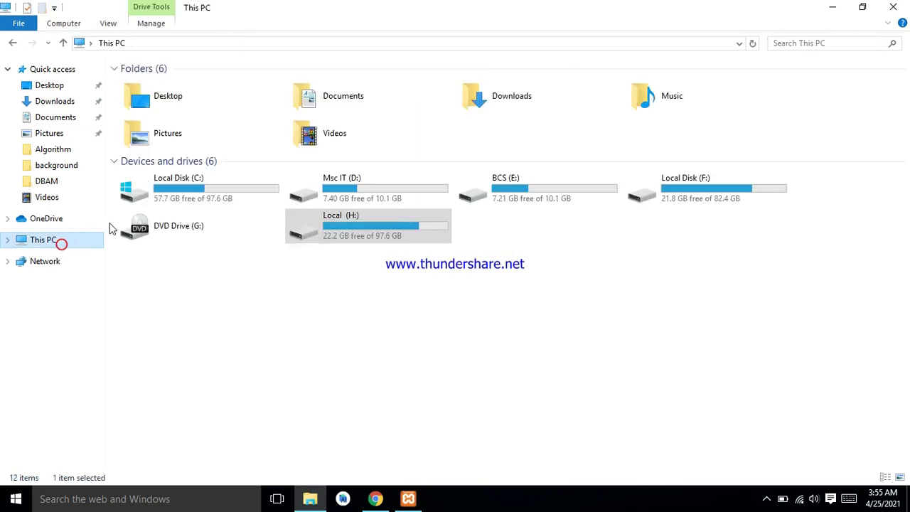
pyautogui.doubleClick(194, 196)
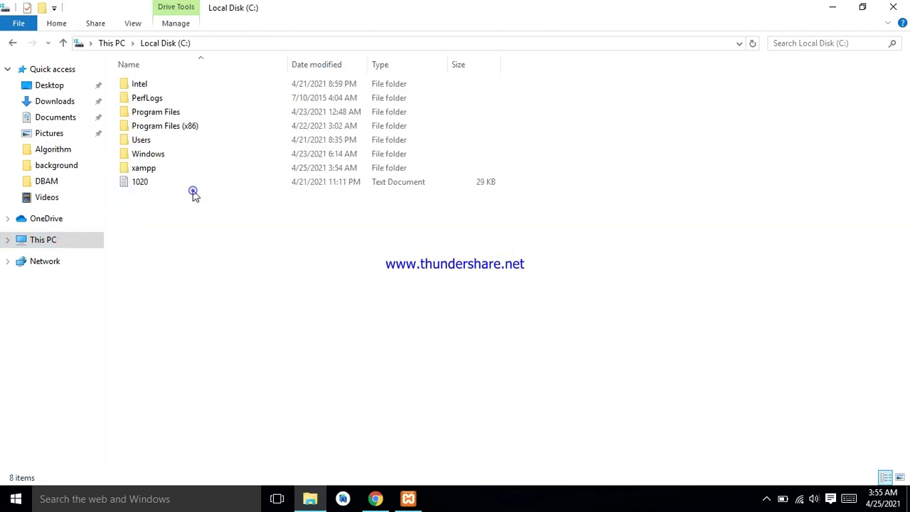
pyautogui.doubleClick(144, 172)
pyautogui.click(145, 159)
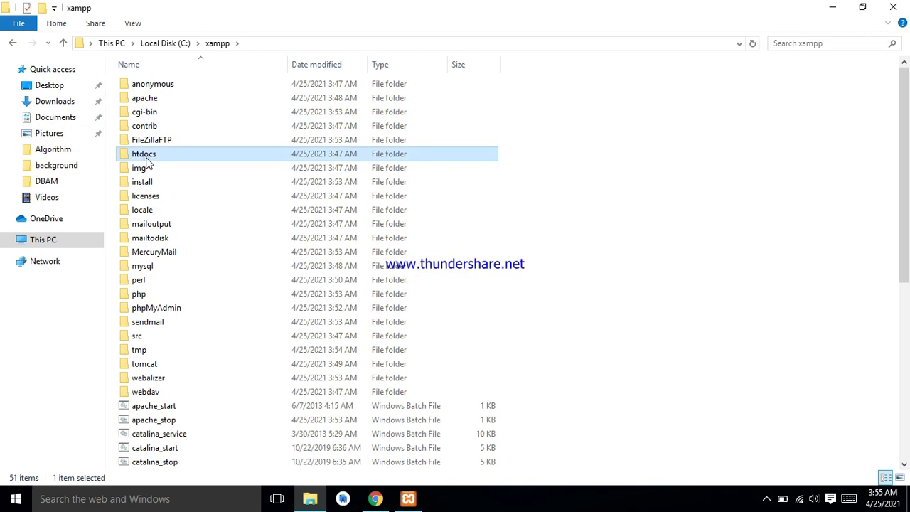
pyautogui.doubleClick(146, 158)
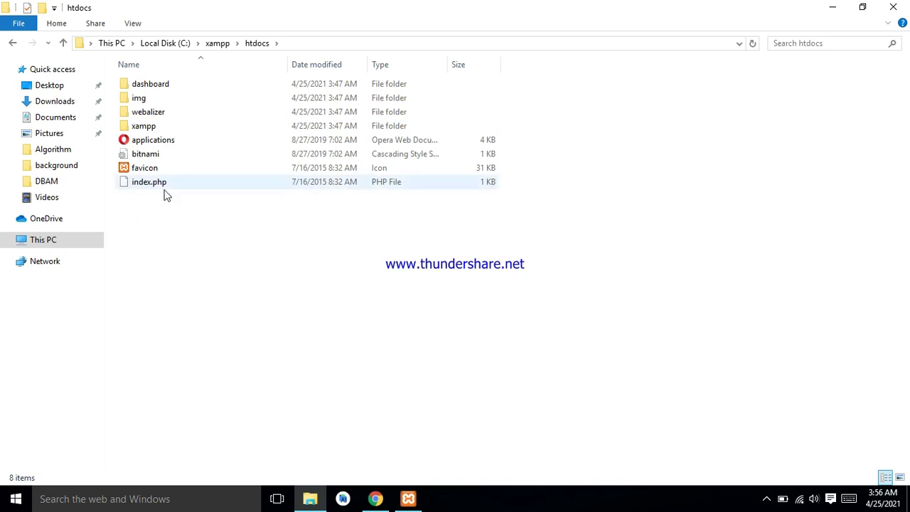
# Step: Return to Chrome and load localhost/index.php in place of the abc.php address
pyautogui.click(386, 500)
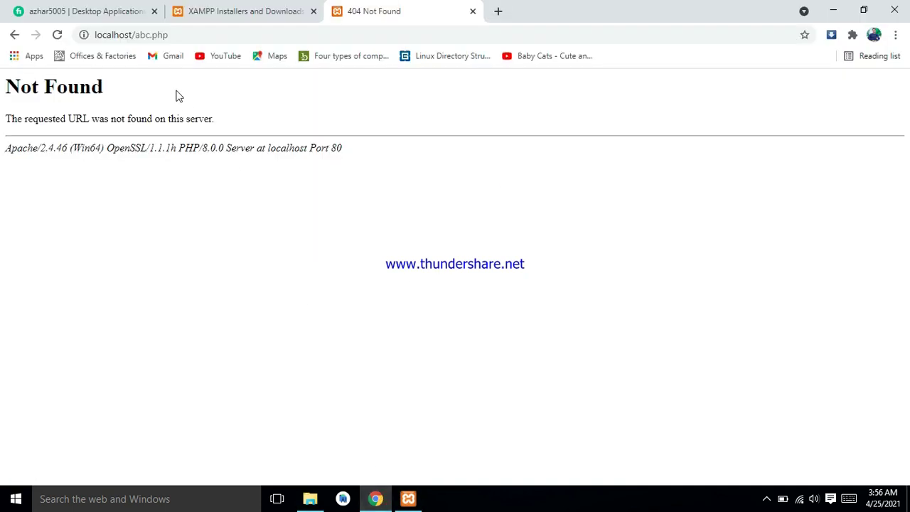
pyautogui.click(176, 35)
pyautogui.click(176, 35)
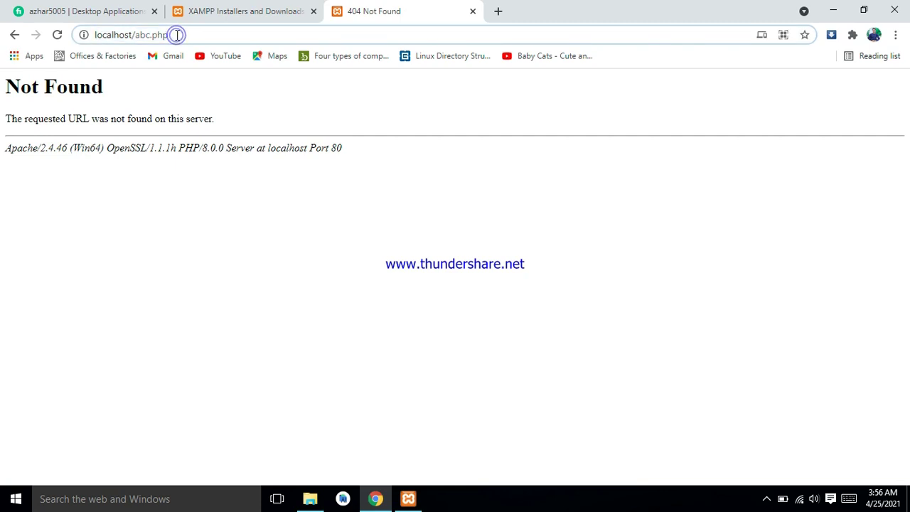
pyautogui.press('BackSpace')
pyautogui.press('BackSpace')
pyautogui.press('BackSpace')
pyautogui.press('BackSpace')
pyautogui.press('BackSpace')
pyautogui.press('BackSpace')
pyautogui.press('BackSpace')
pyautogui.write('i')
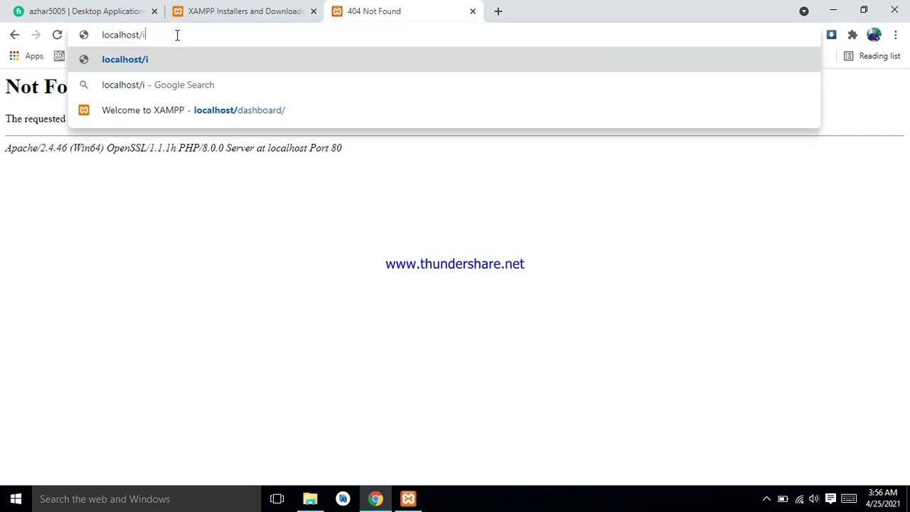
pyautogui.write('ndex.php')
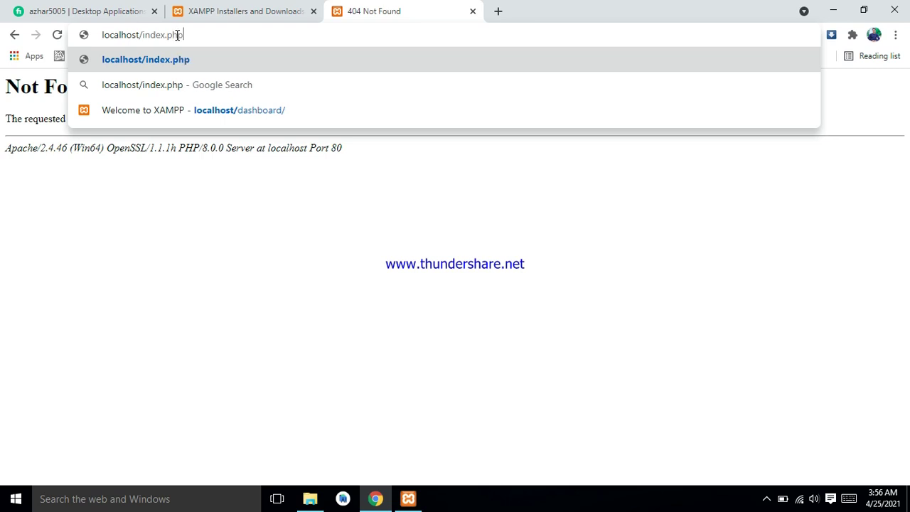
pyautogui.press('Return')
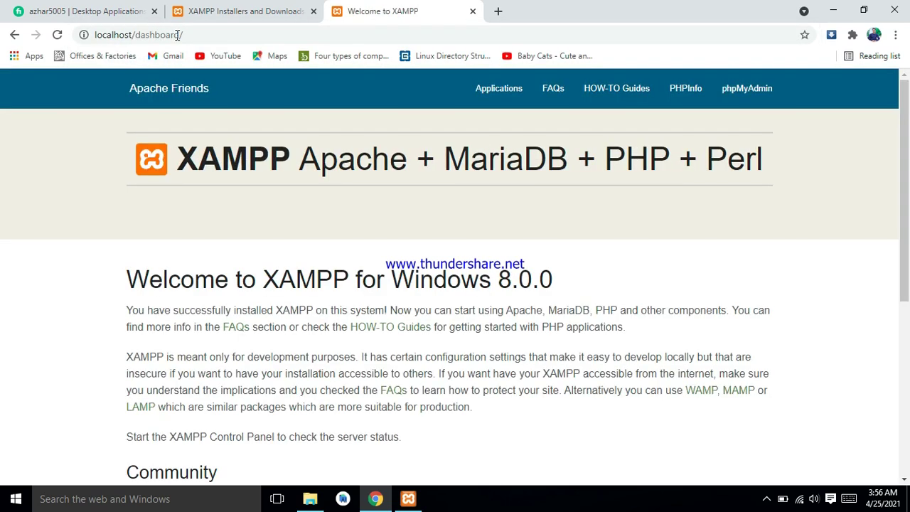
pyautogui.moveTo(908, 155); pyautogui.dragTo(906, 74)
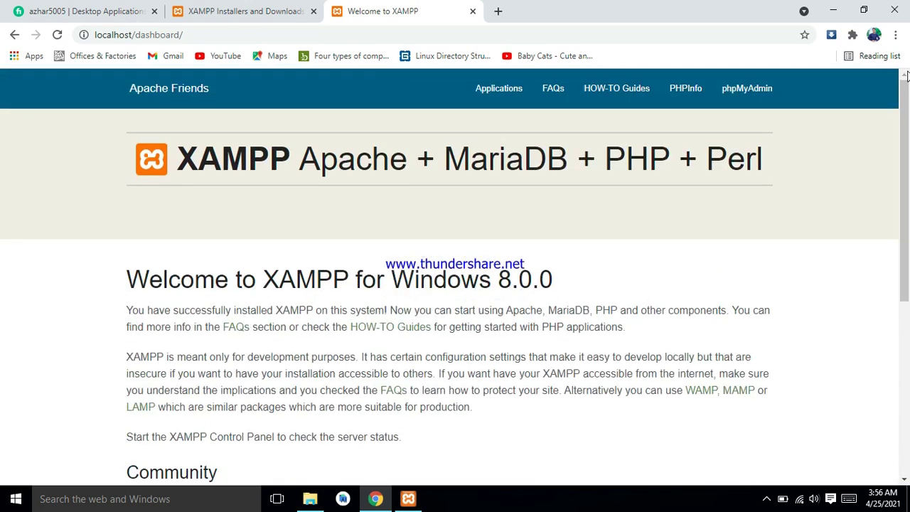